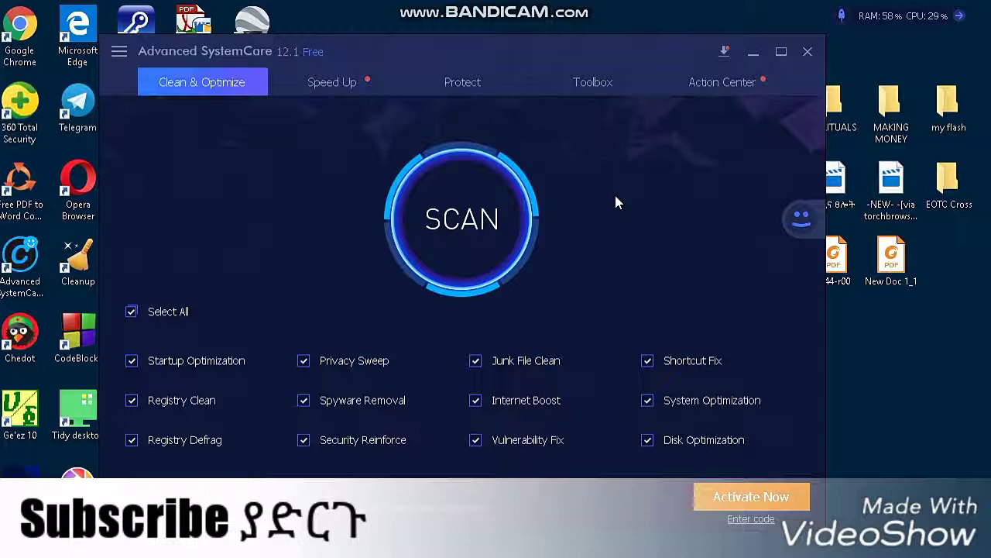
Close Advanced SystemCare and open the Run dialog by searching for "run"
left_click(807, 51)
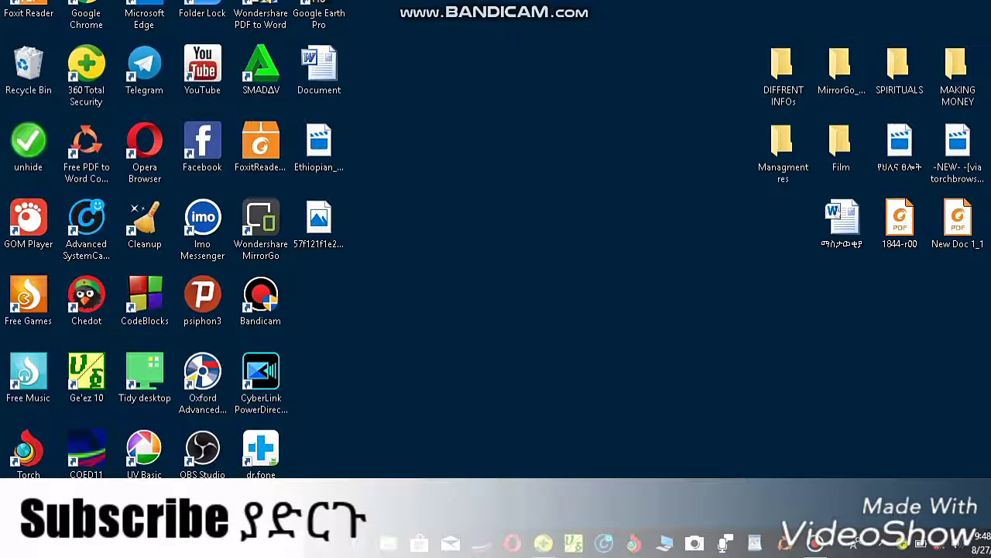
key("super+s")
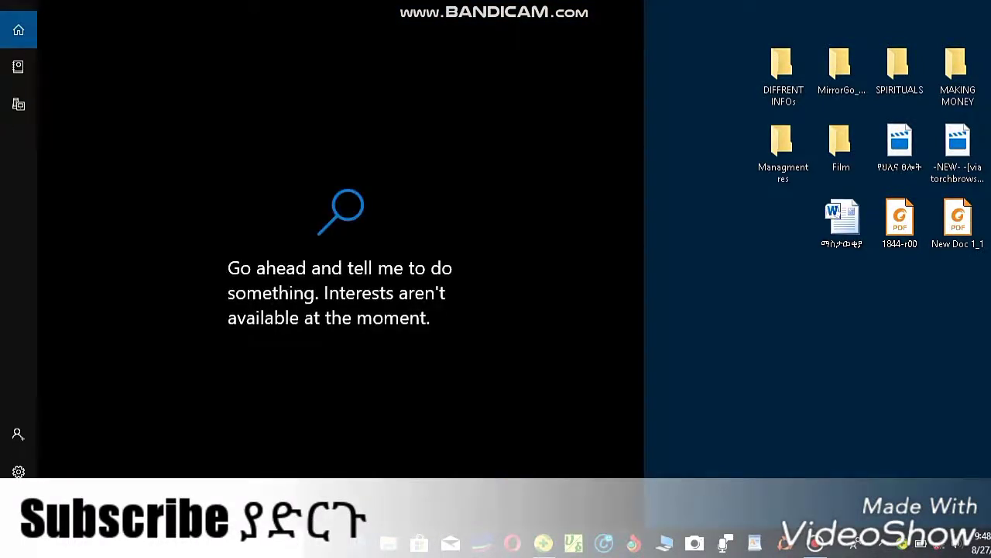
type("run")
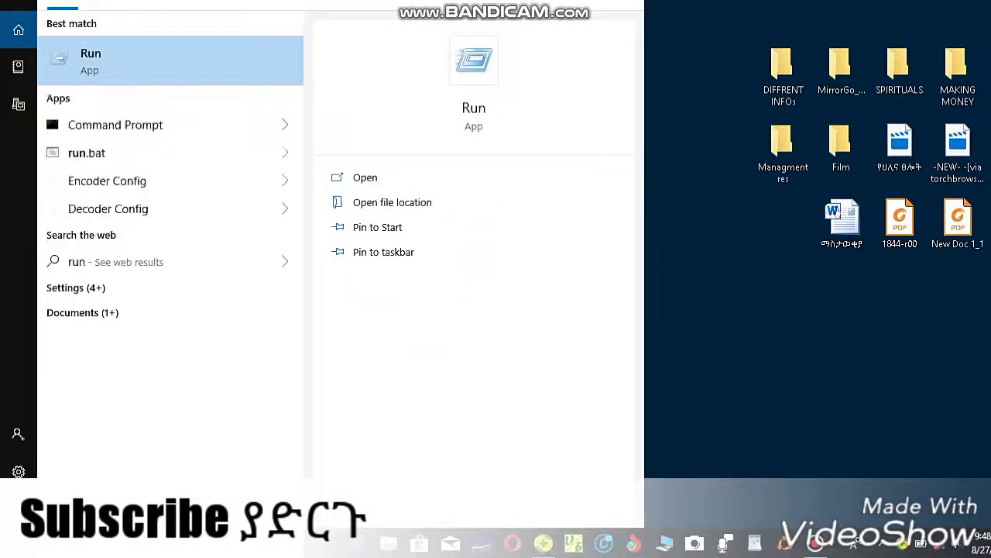
key("Return")
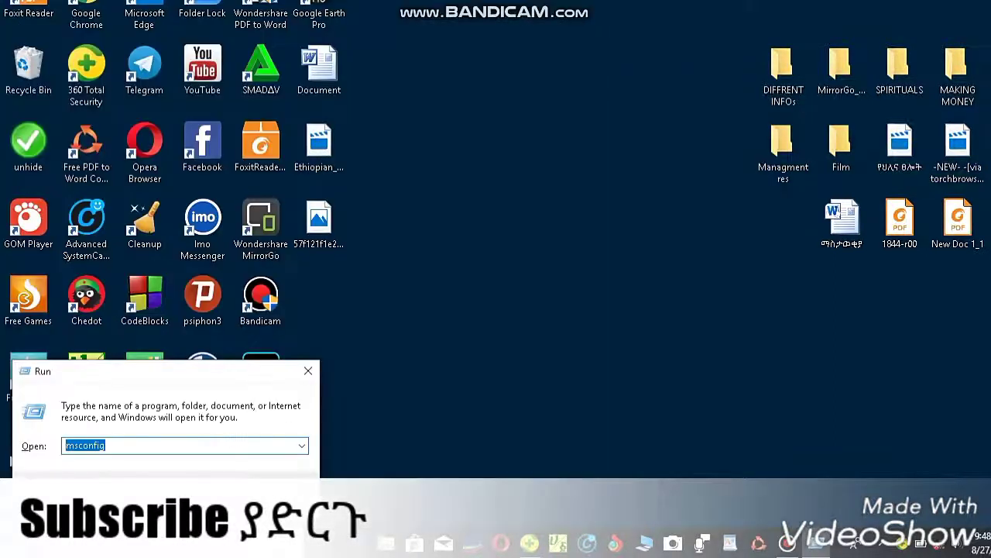
Replace the Run command with %temp% and execute it to open the local AppData Temp folder
left_click(133, 444)
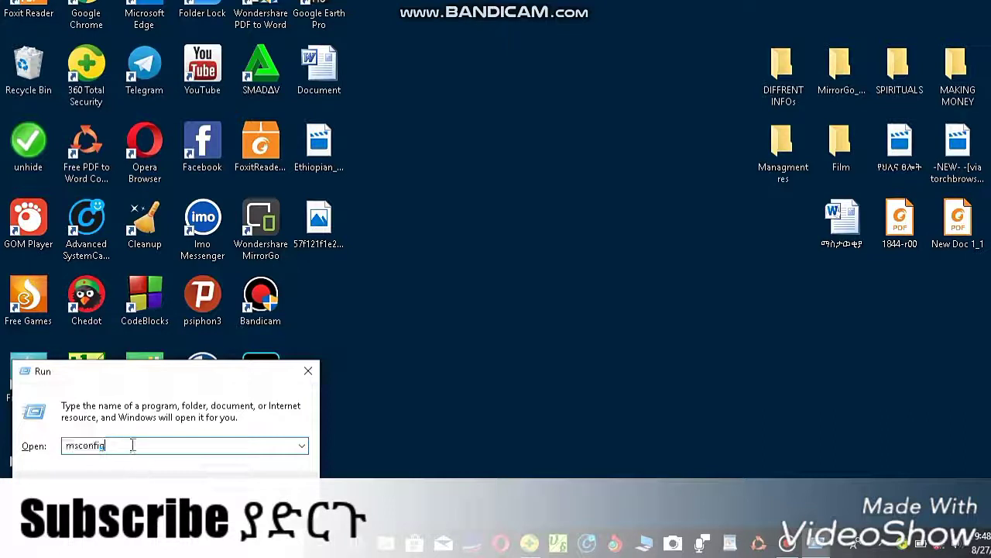
key("BackSpace")
key("BackSpace")
key("BackSpace")
key("BackSpace")
key("BackSpace")
key("BackSpace")
key("BackSpace")
type("%tem")
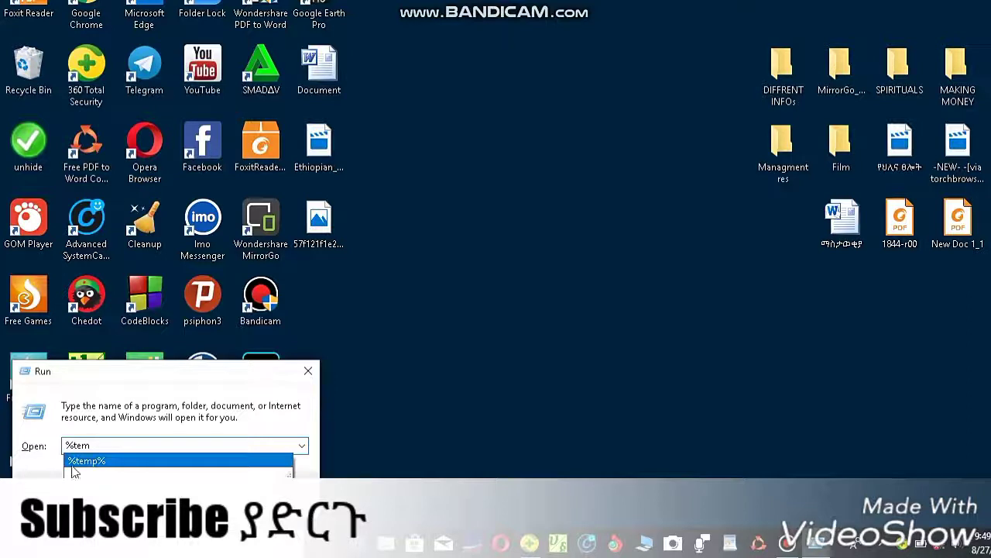
left_click(104, 463)
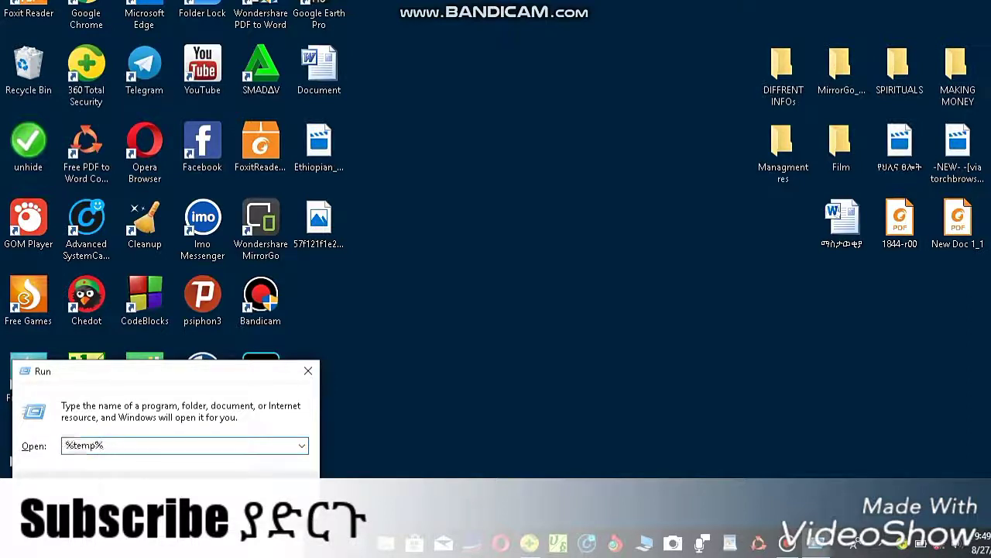
key("Return")
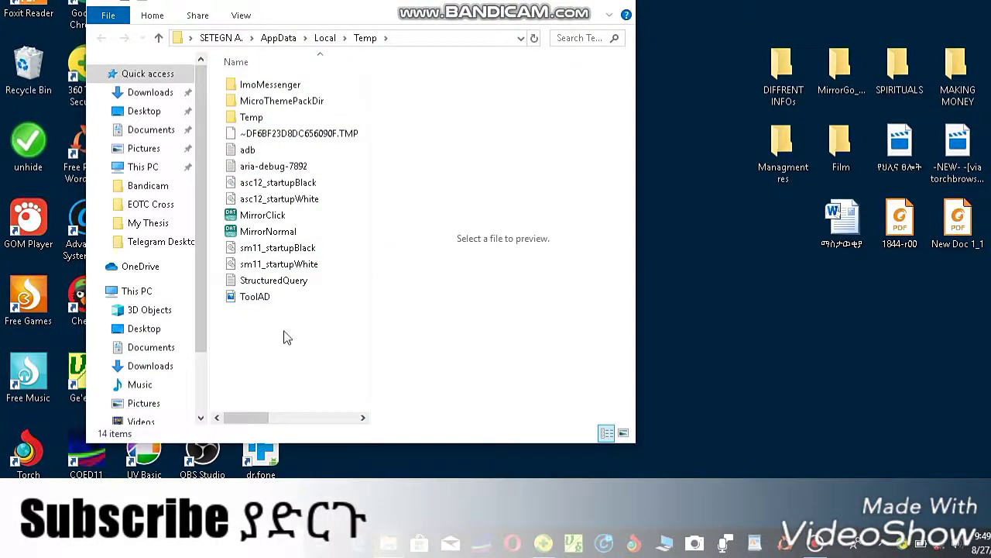
Delete all items in the local AppData Temp folder, cancel the deletion of in-use files, and close the folder
key("ctrl+a")
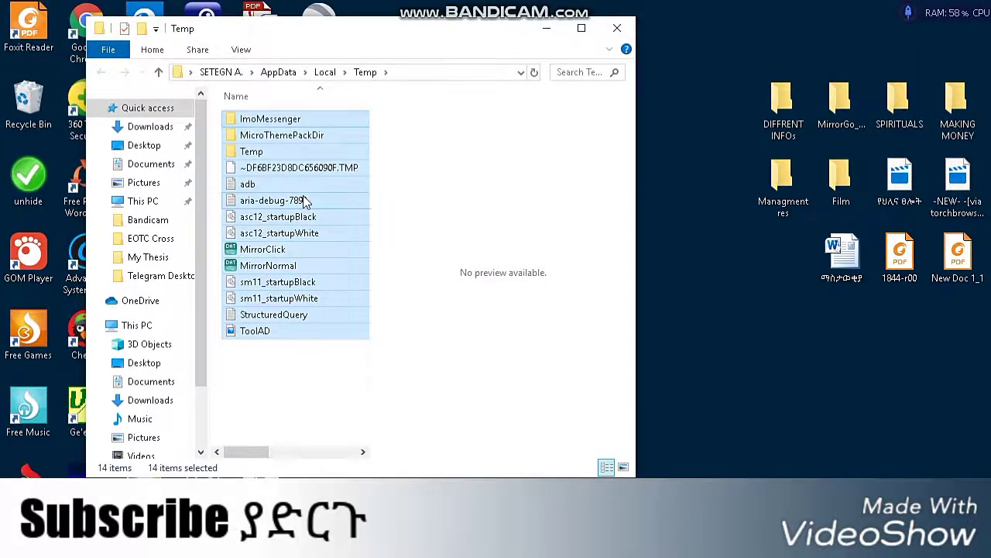
key("Delete")
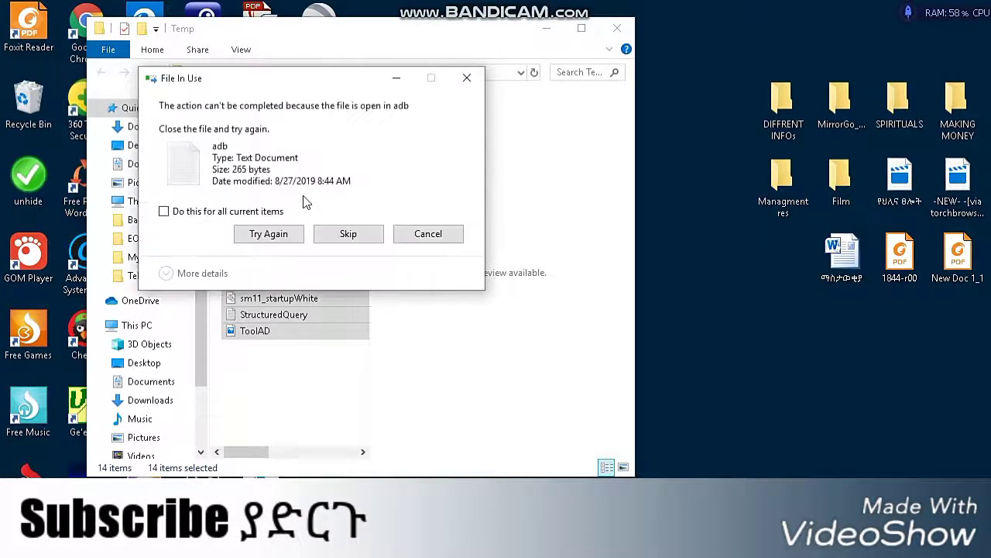
left_click(426, 235)
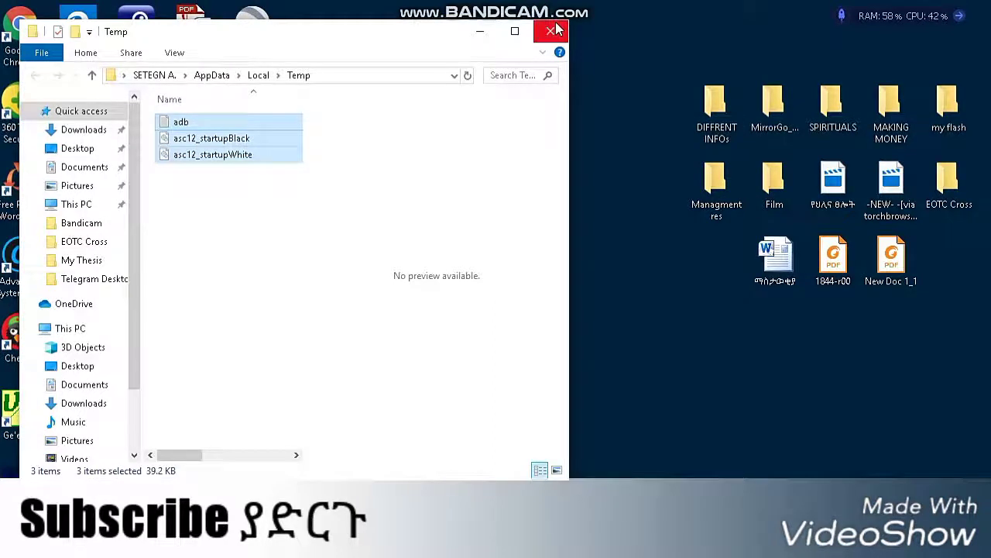
left_click(552, 31)
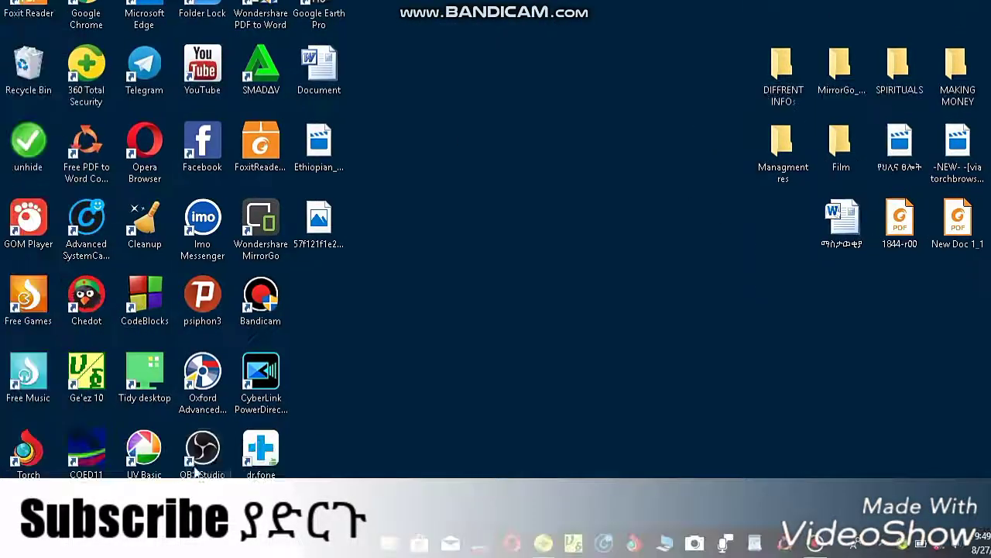
Reopen the Run dialog and execute the command temp to open the Windows Temp folder
key("super+s")
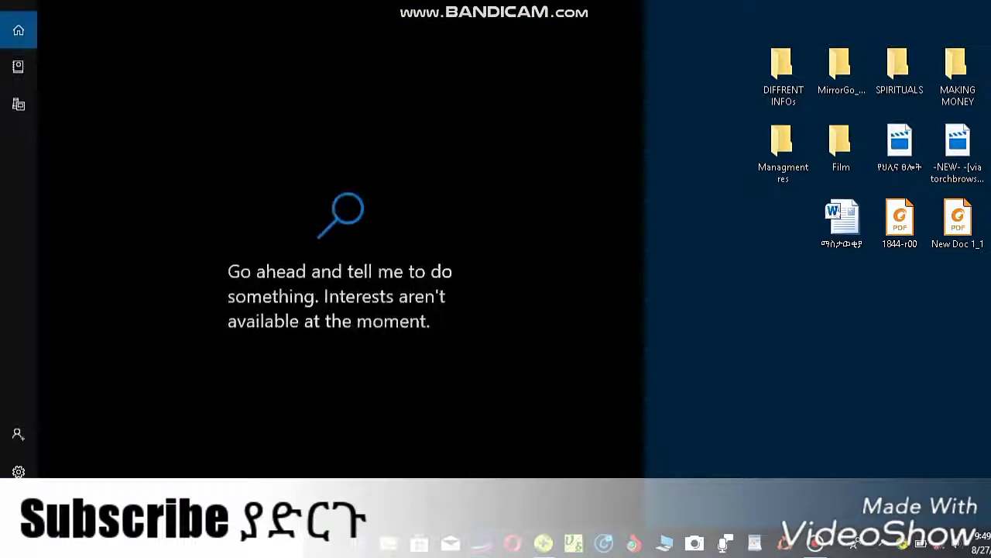
type("run")
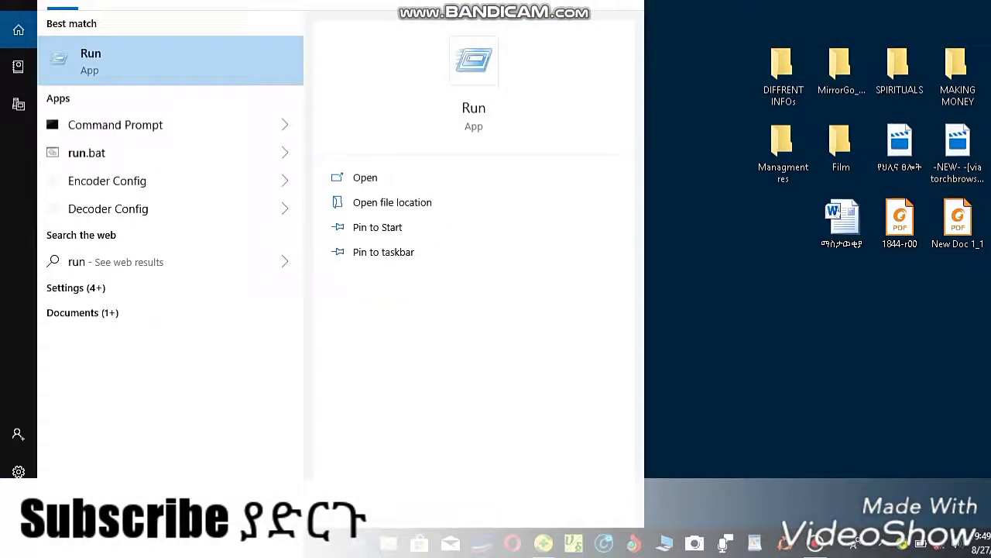
key("Return")
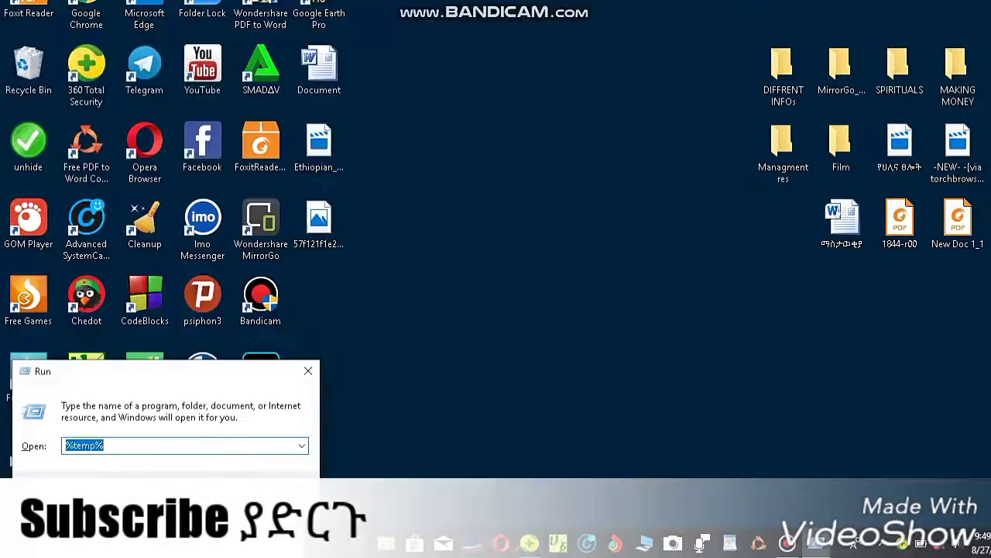
left_click(120, 445)
key("BackSpace")
key("BackSpace")
key("BackSpace")
key("BackSpace")
key("BackSpace")
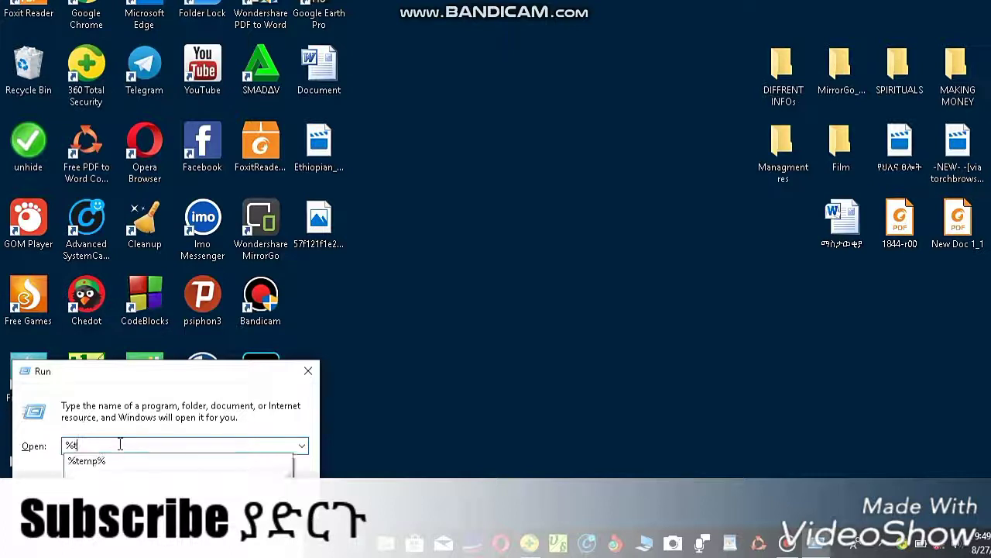
type("temp")
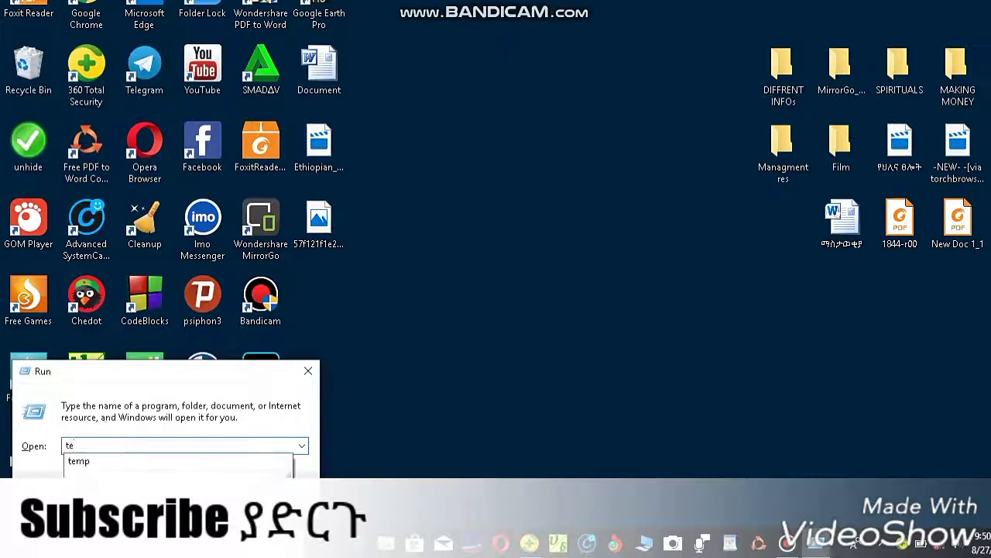
key("Return")
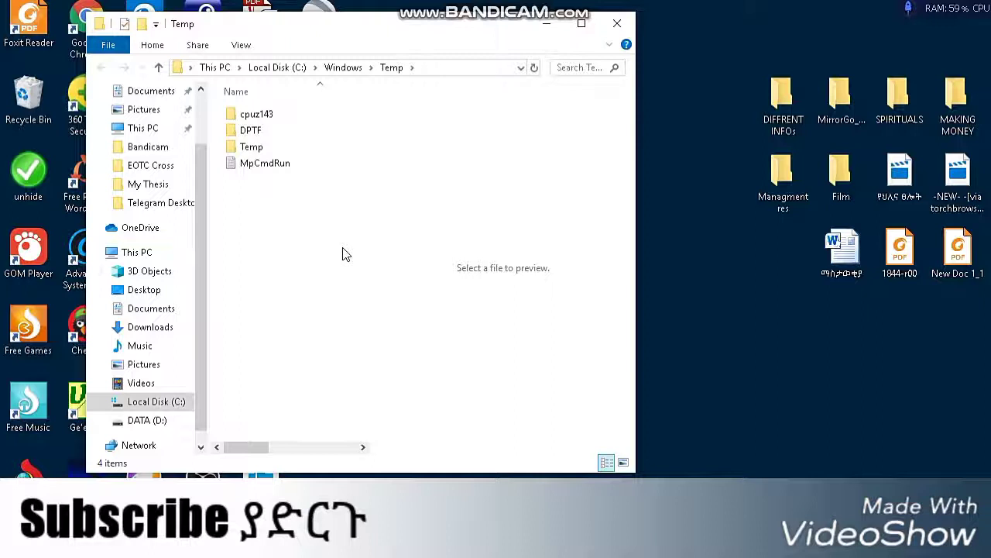
Select and open all items in the Windows Temp folder, and close the Temp, DPTF and cpuz143 folder windows
key("ctrl+a")
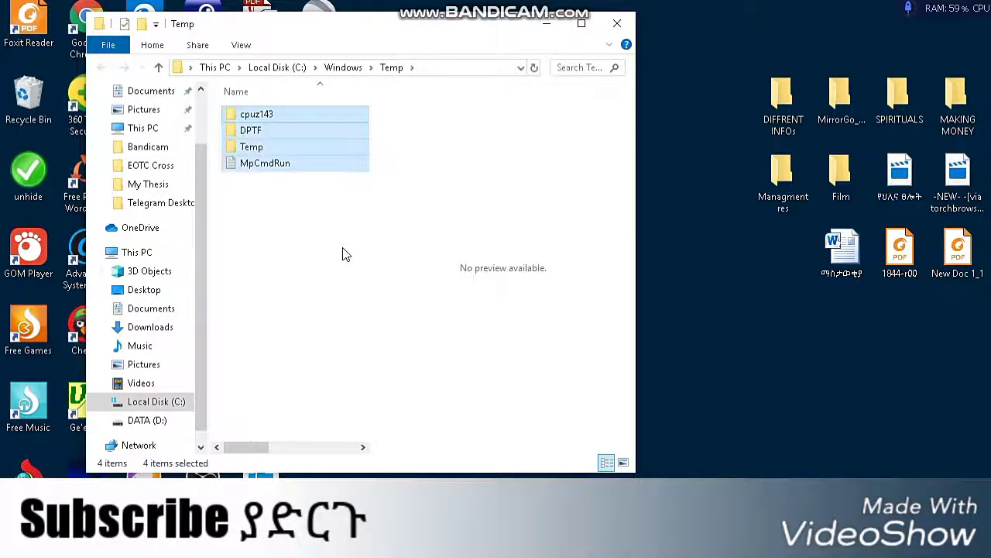
key("Return")
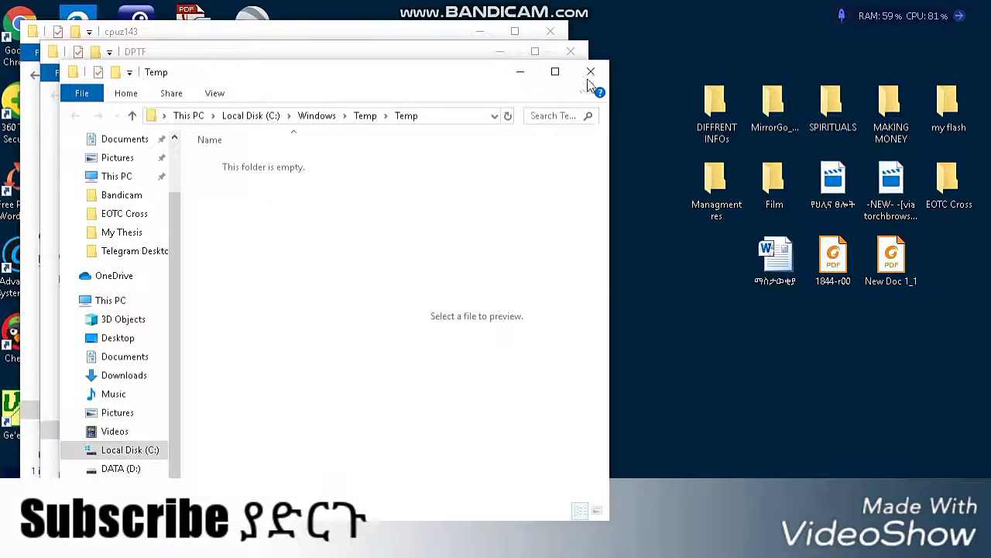
left_click(590, 72)
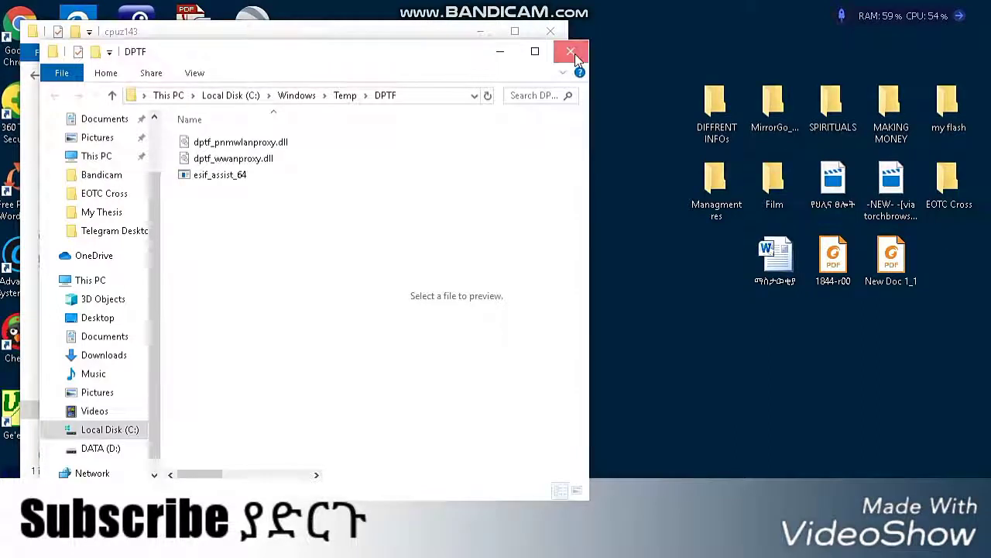
left_click(573, 54)
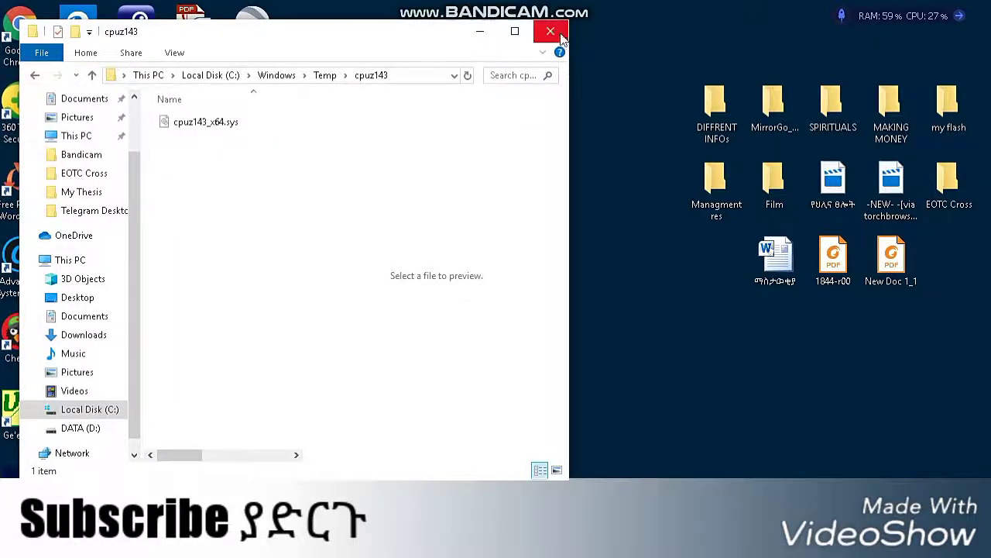
left_click(551, 31)
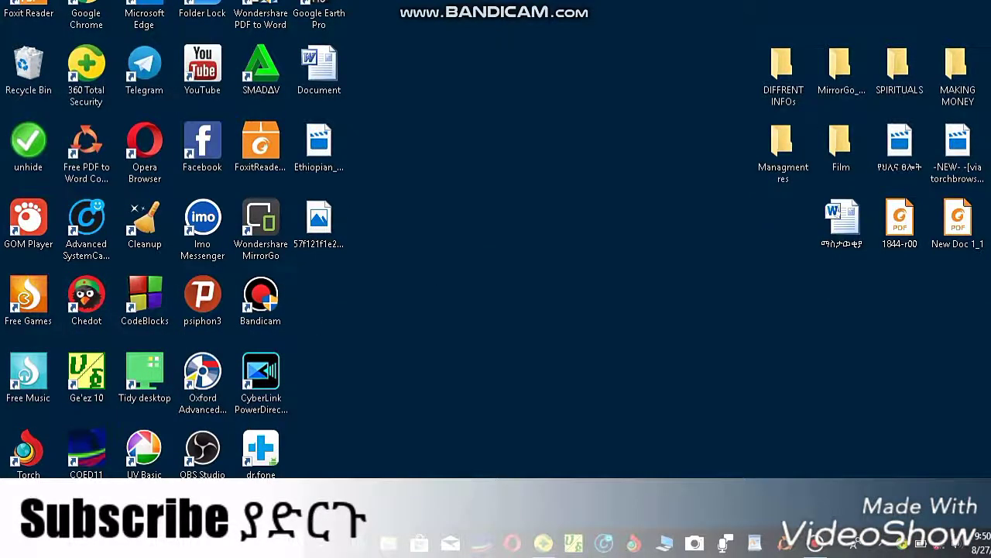
Reopen the Run dialog and execute msconfig to launch System Configuration
key("super+s")
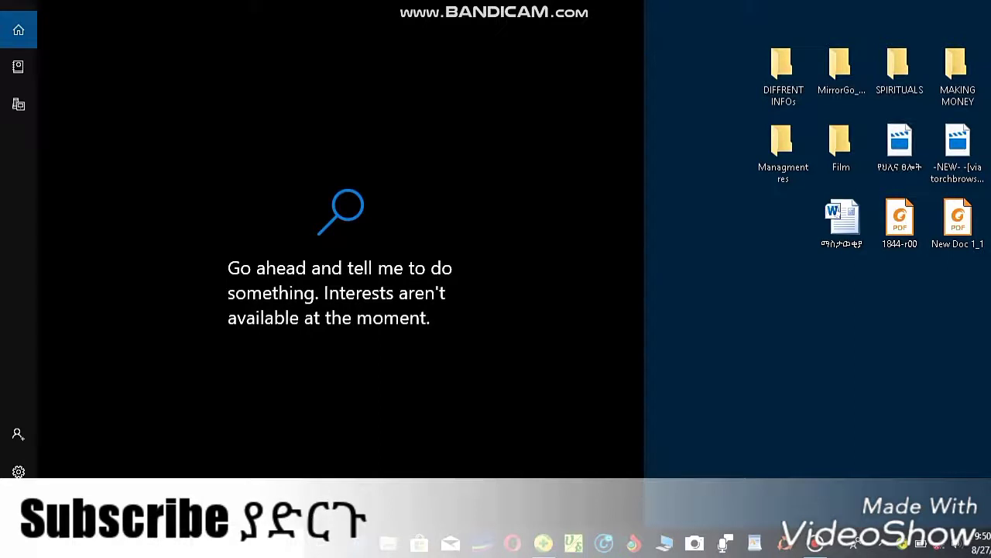
type("ru")
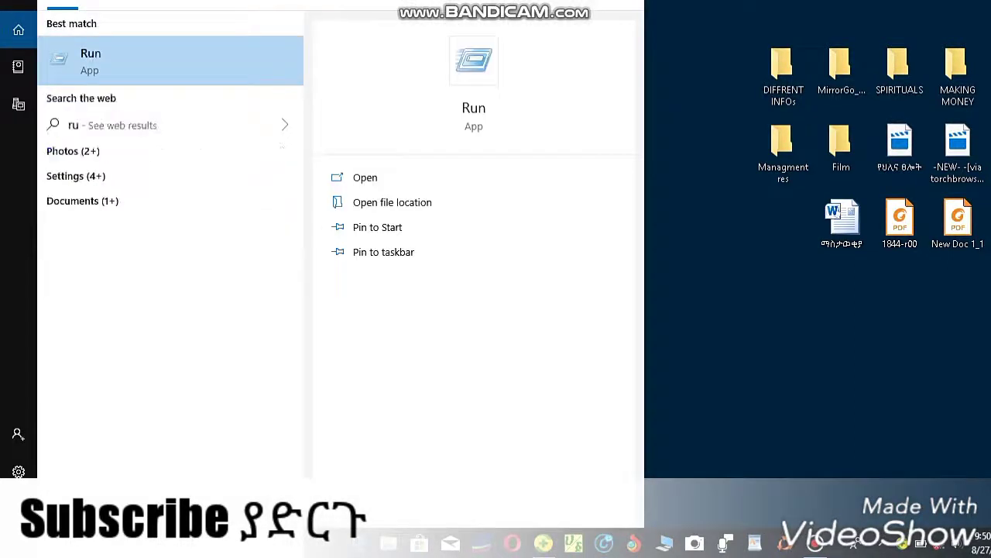
type("n")
key("Return")
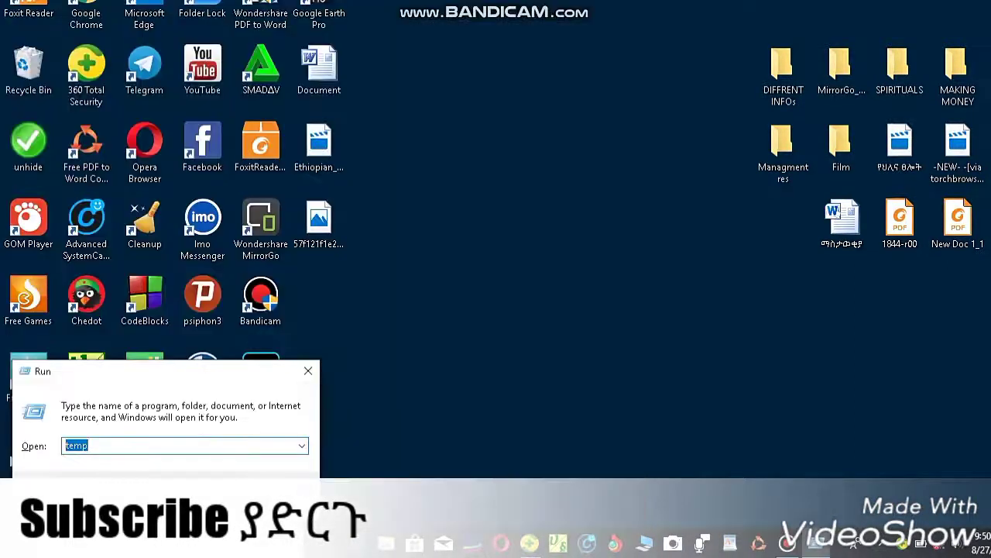
type("msc")
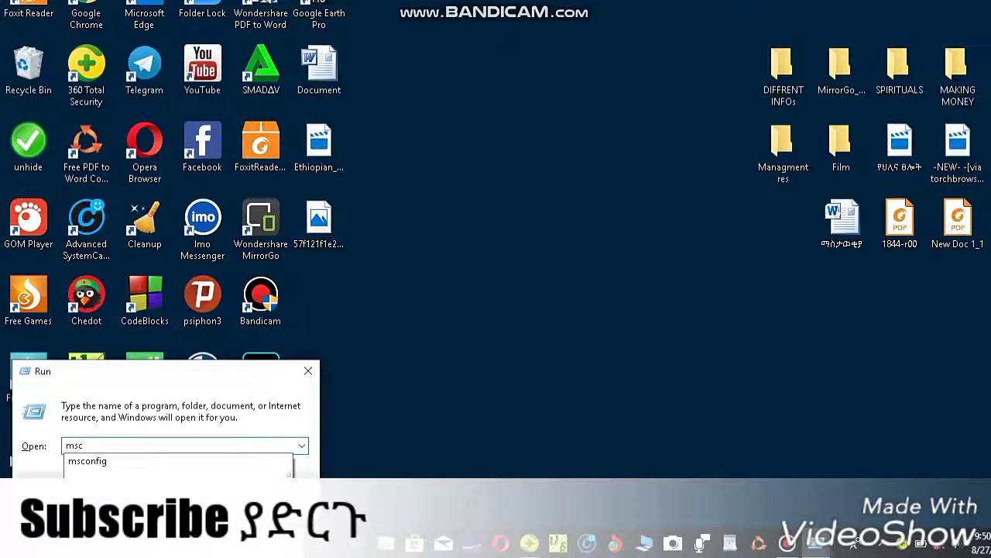
left_click(107, 462)
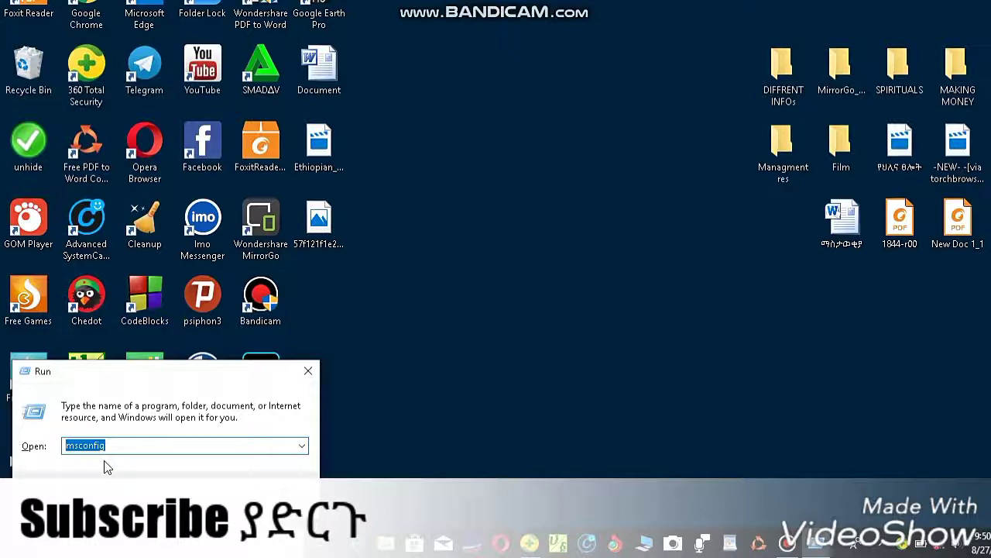
key("Return")
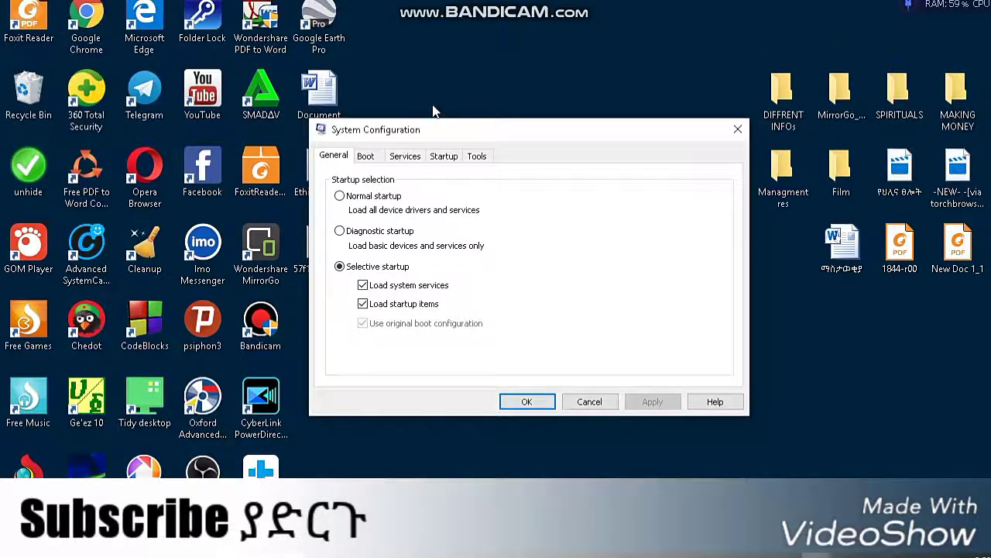
Open Task Manager from System Configuration's startup settings and disable Wondershare MirrorGo as a startup item
left_click(443, 157)
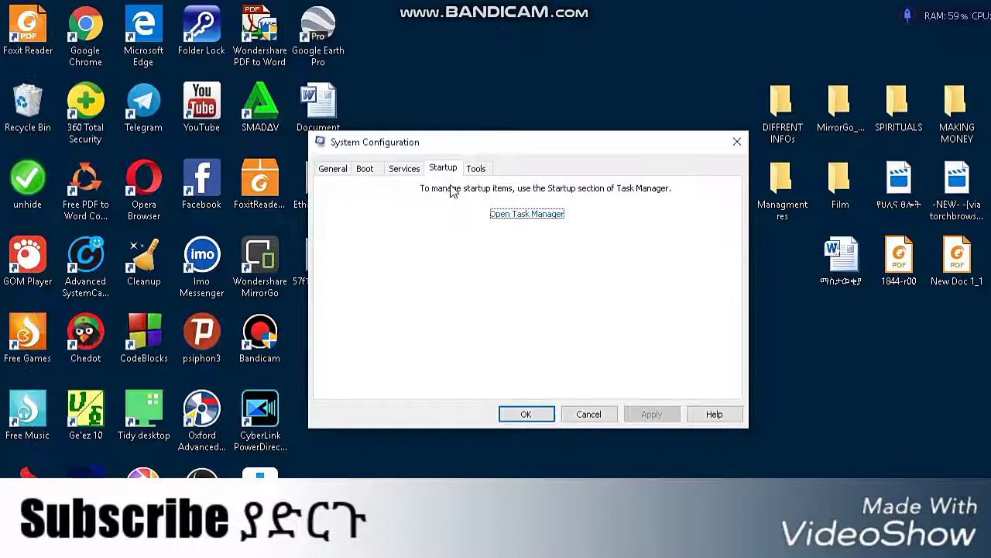
left_click(469, 215)
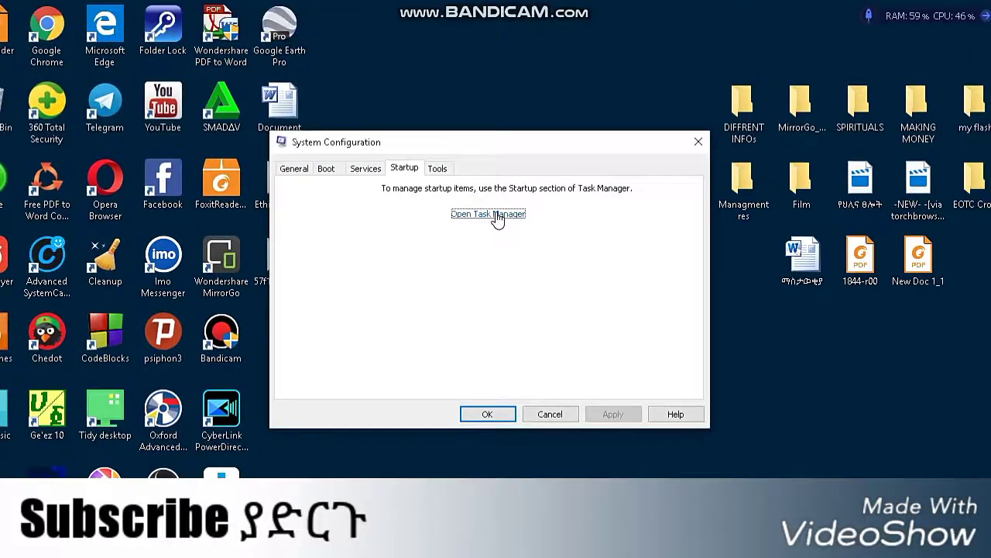
left_click(535, 176)
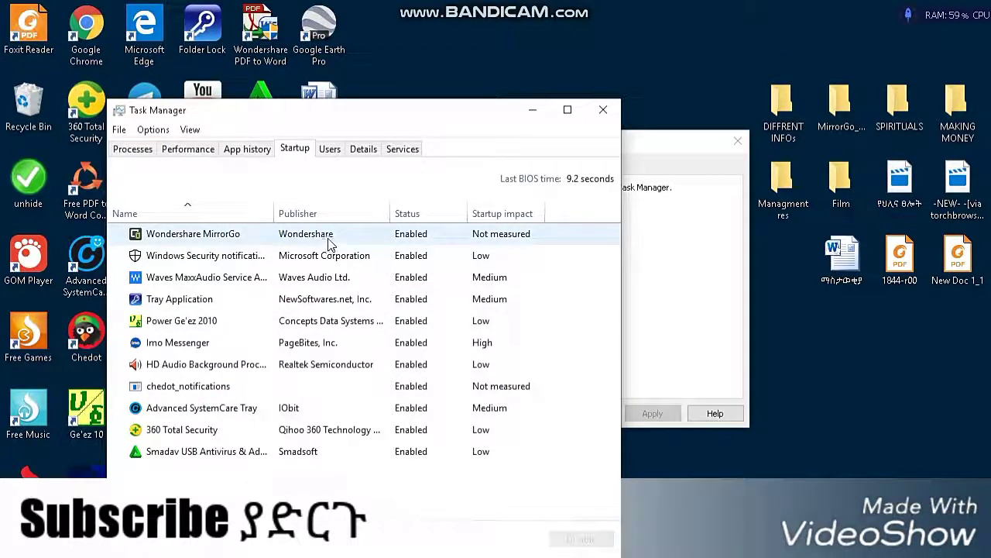
left_click(416, 240)
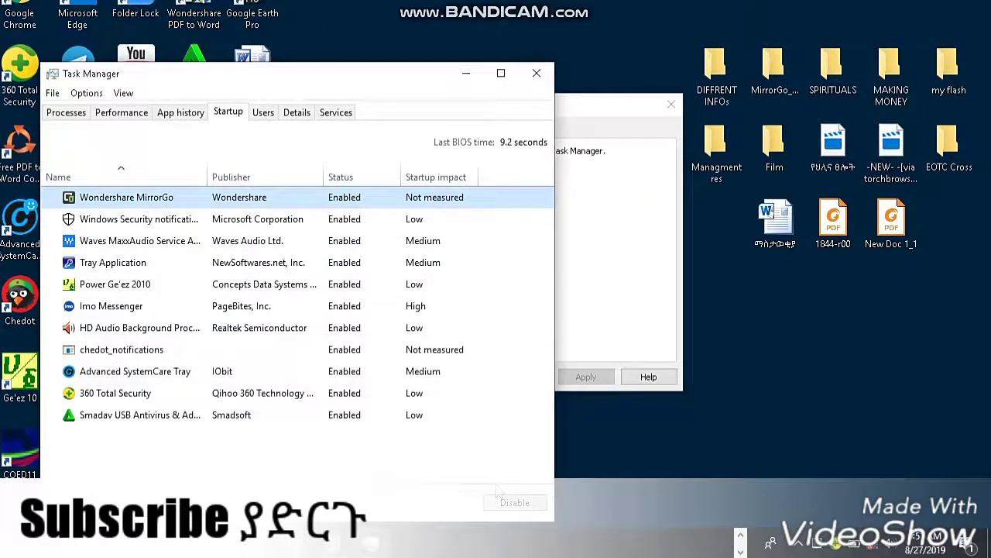
left_click(511, 503)
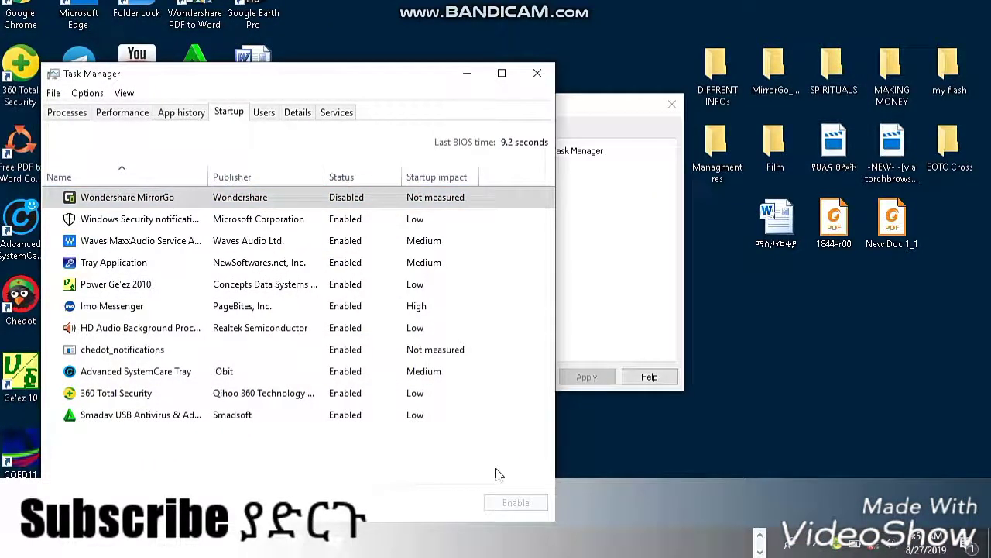